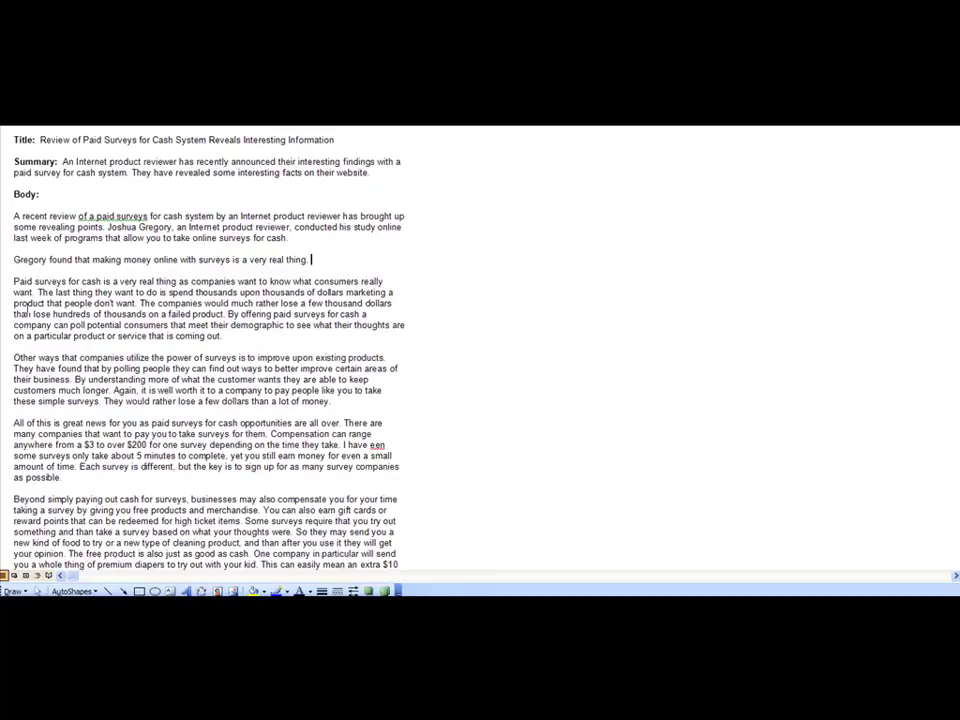
Step: Review the draft press release's title and summary, highlighting each as well as the first paid surveys paragraph
drag(15, 281, 322, 352)
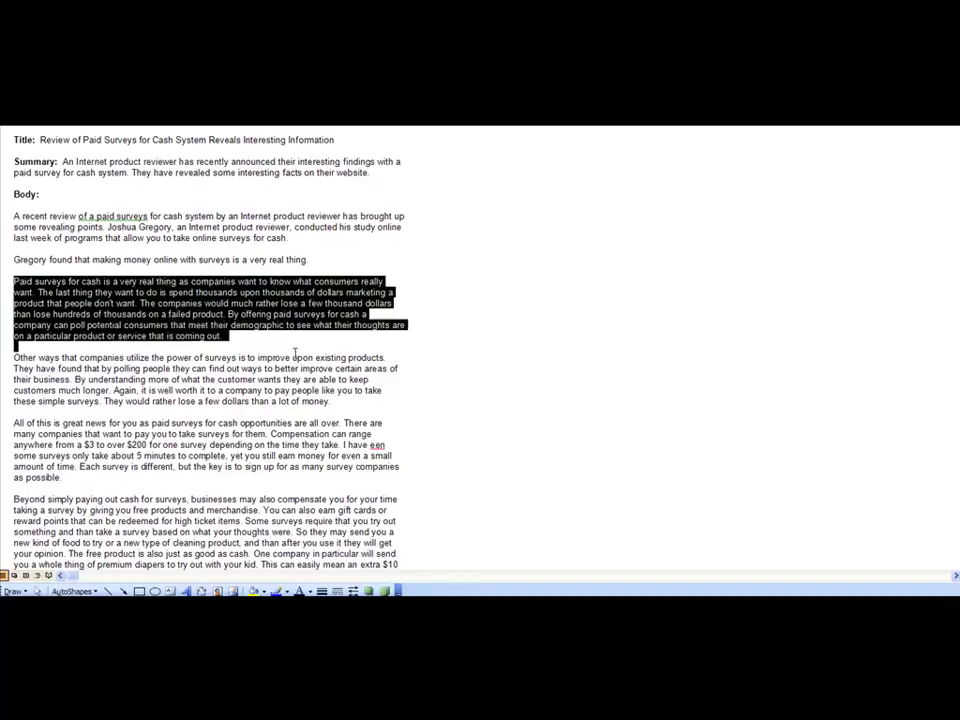
click(280, 356)
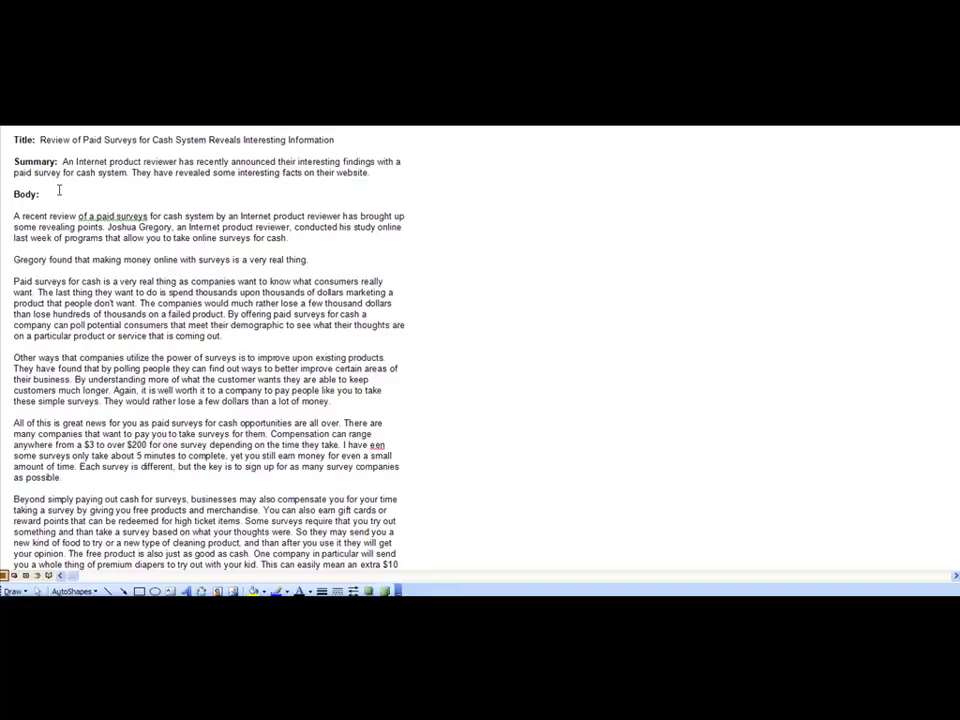
drag(63, 161, 180, 163)
drag(104, 140, 288, 141)
click(355, 144)
drag(40, 140, 338, 140)
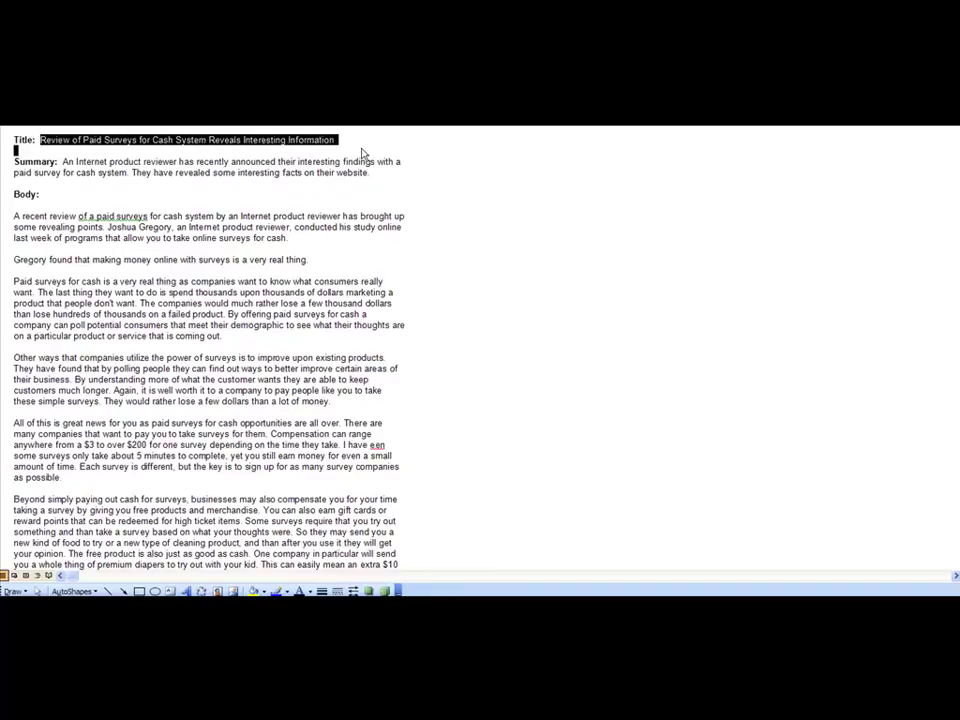
click(362, 152)
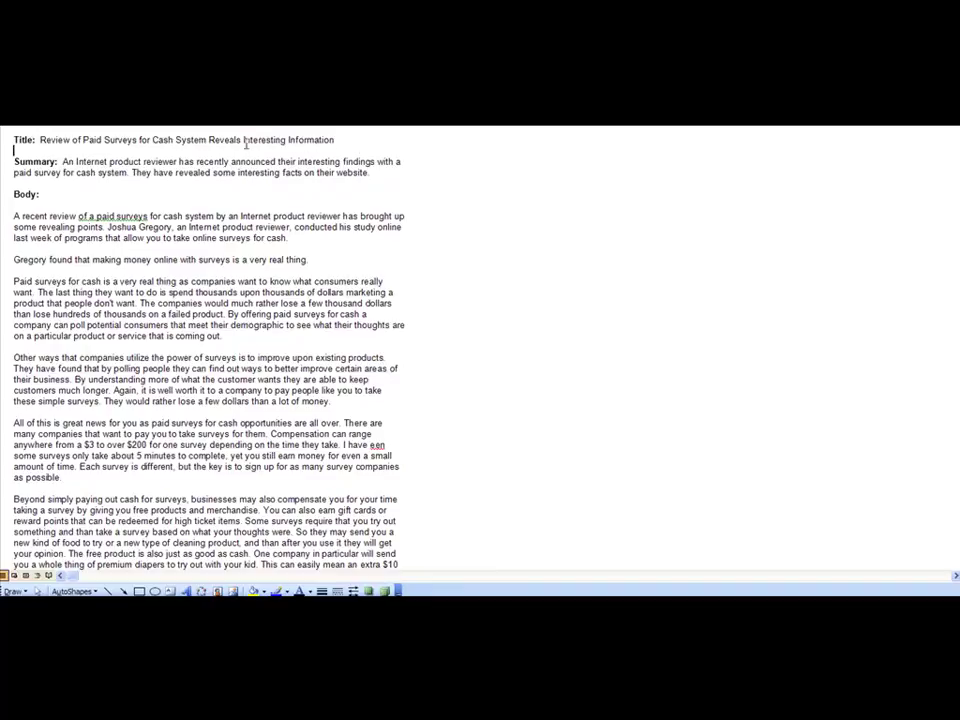
drag(40, 140, 55, 140)
click(36, 140)
drag(62, 160, 388, 178)
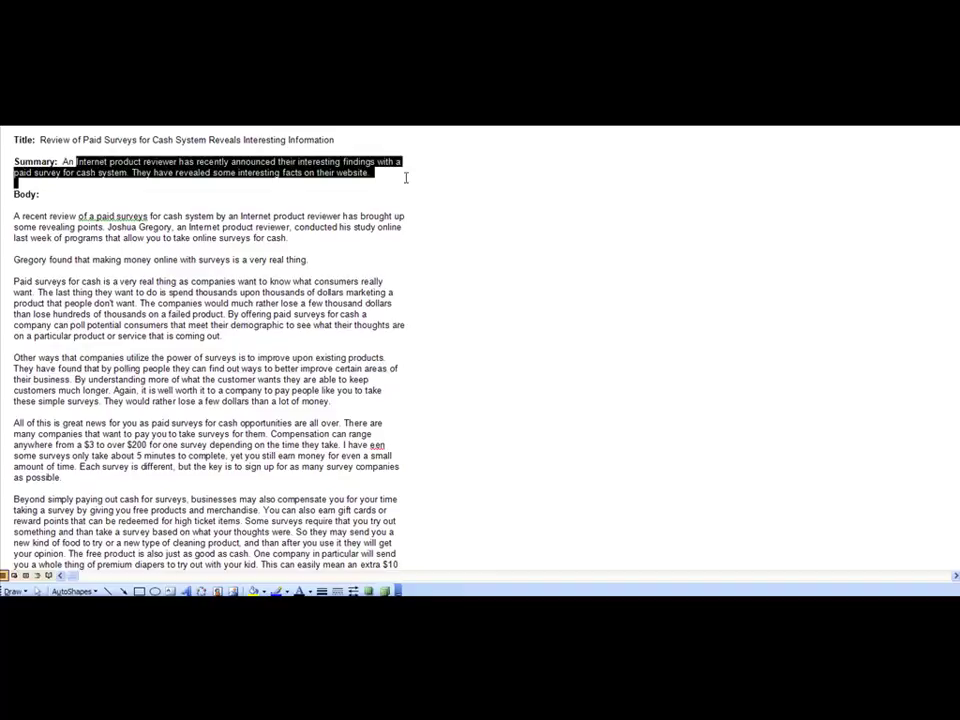
click(408, 170)
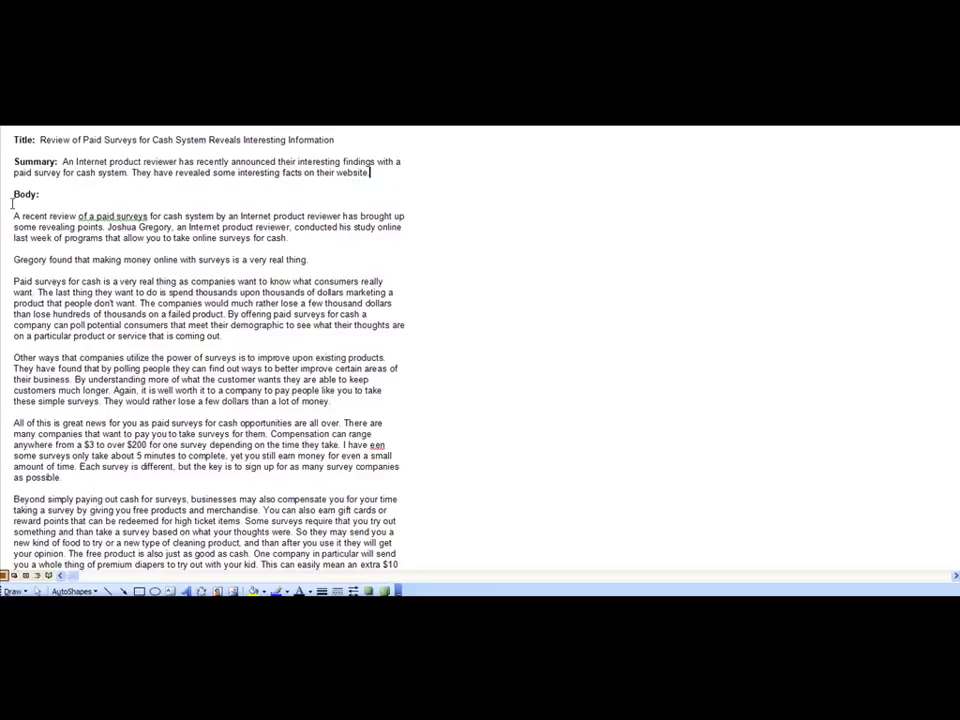
Step: Review the draft's opening body paragraph and the paragraphs on why companies offer paid surveys
drag(14, 216, 299, 240)
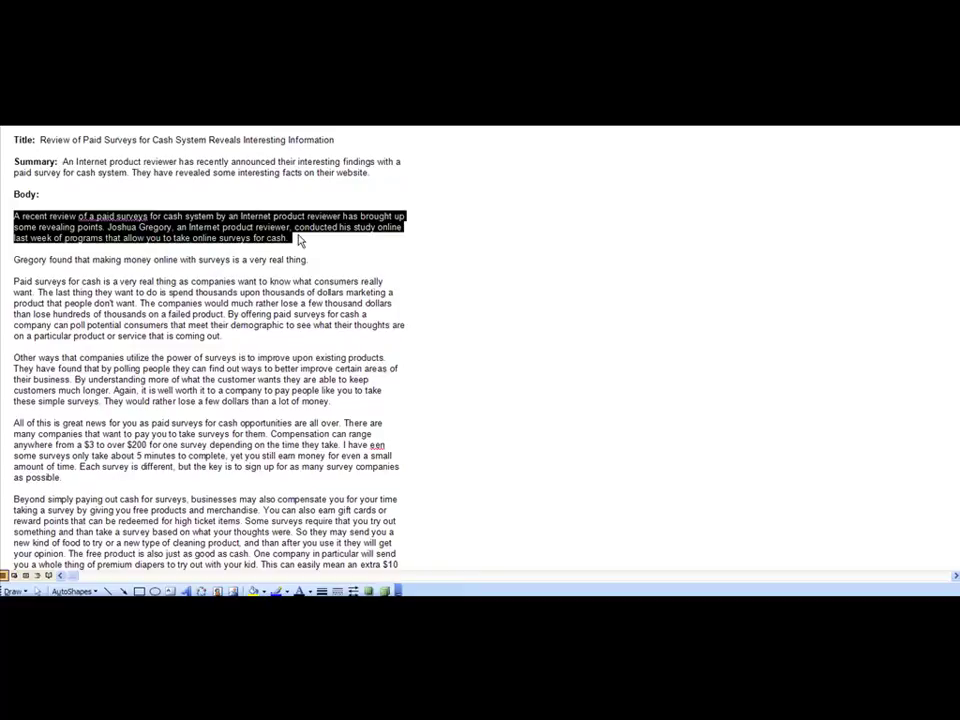
key(Right)
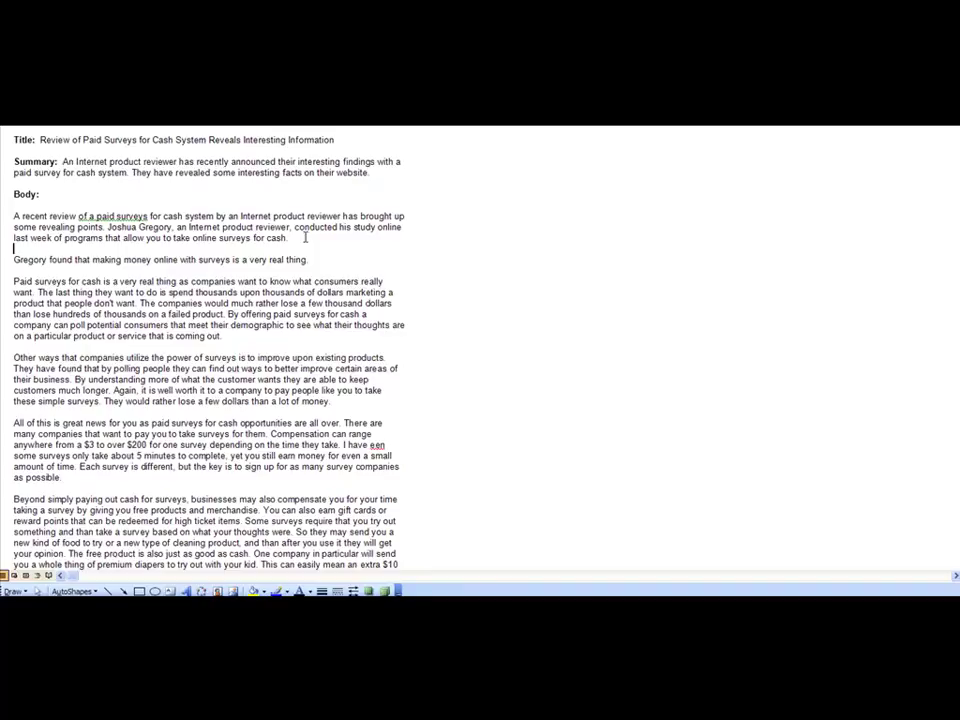
drag(12, 262, 13, 216)
click(315, 260)
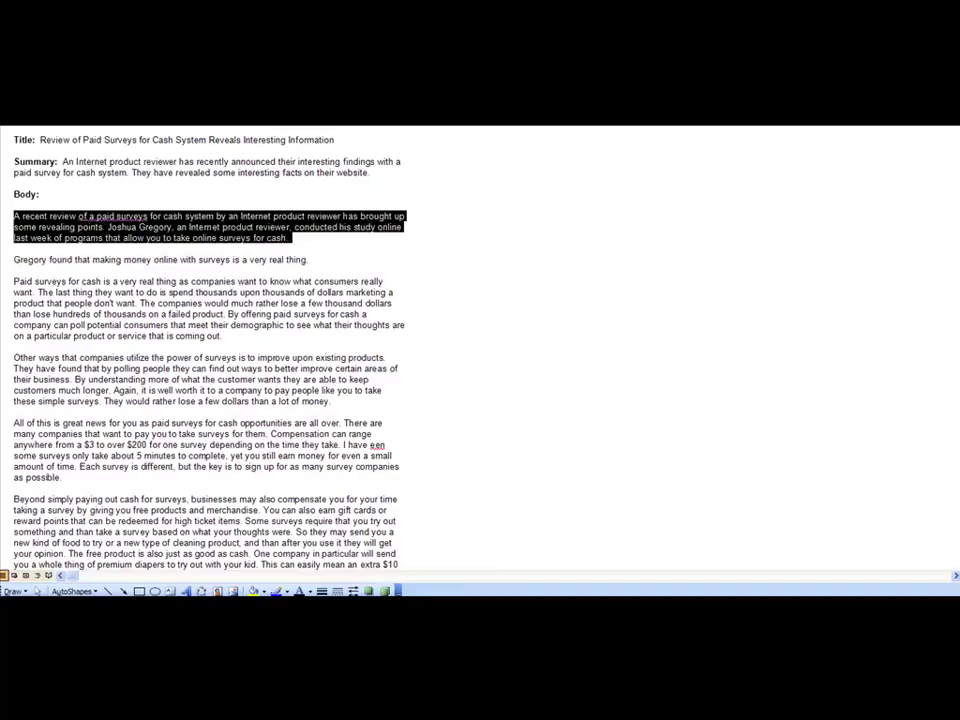
click(317, 258)
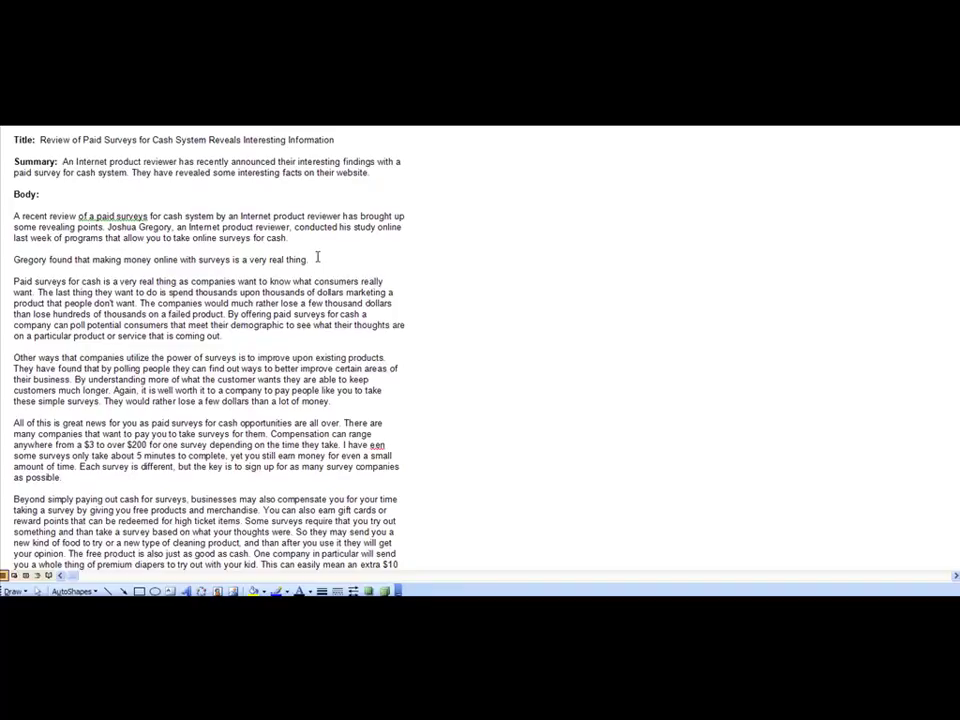
drag(224, 303, 270, 318)
click(267, 340)
key(F10)
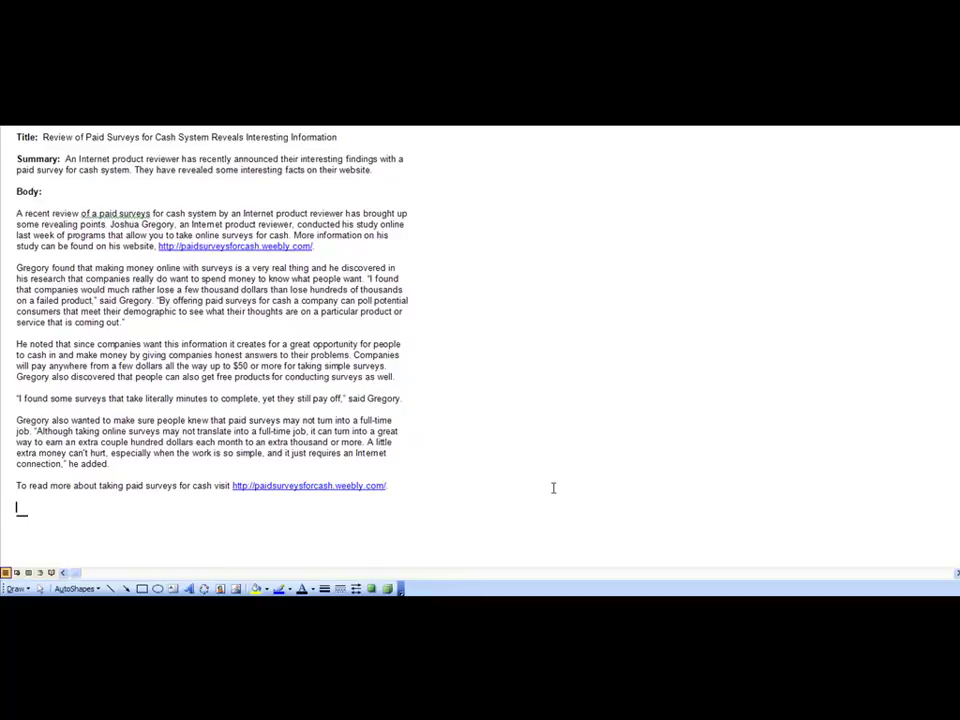
Step: Review the first two body paragraphs of the finished press release, including the website link and the quotes
drag(399, 484, 141, 321)
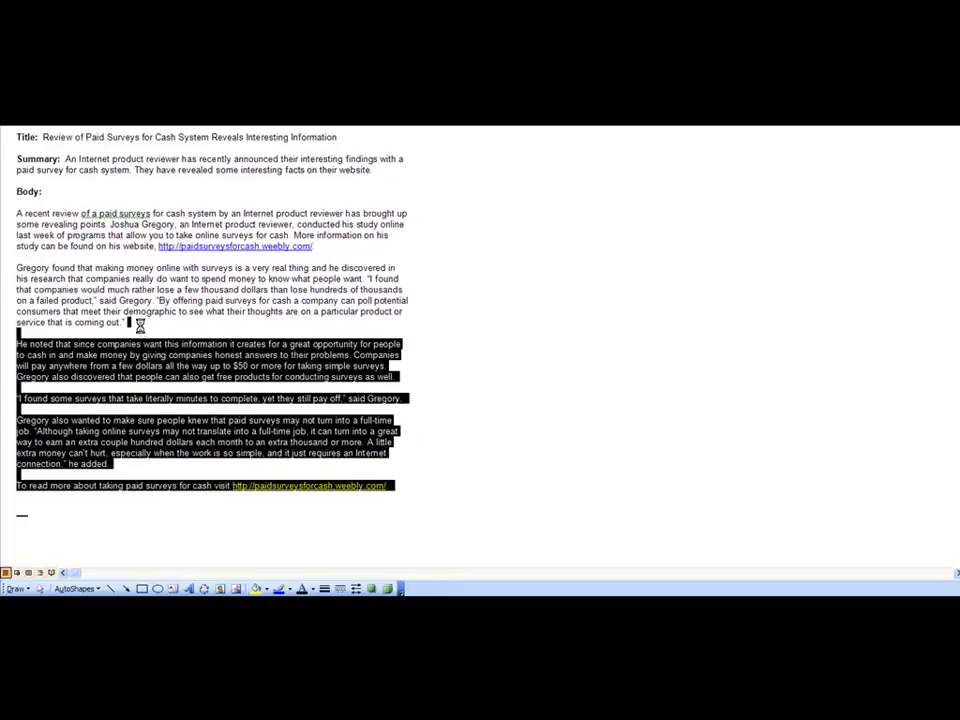
click(141, 321)
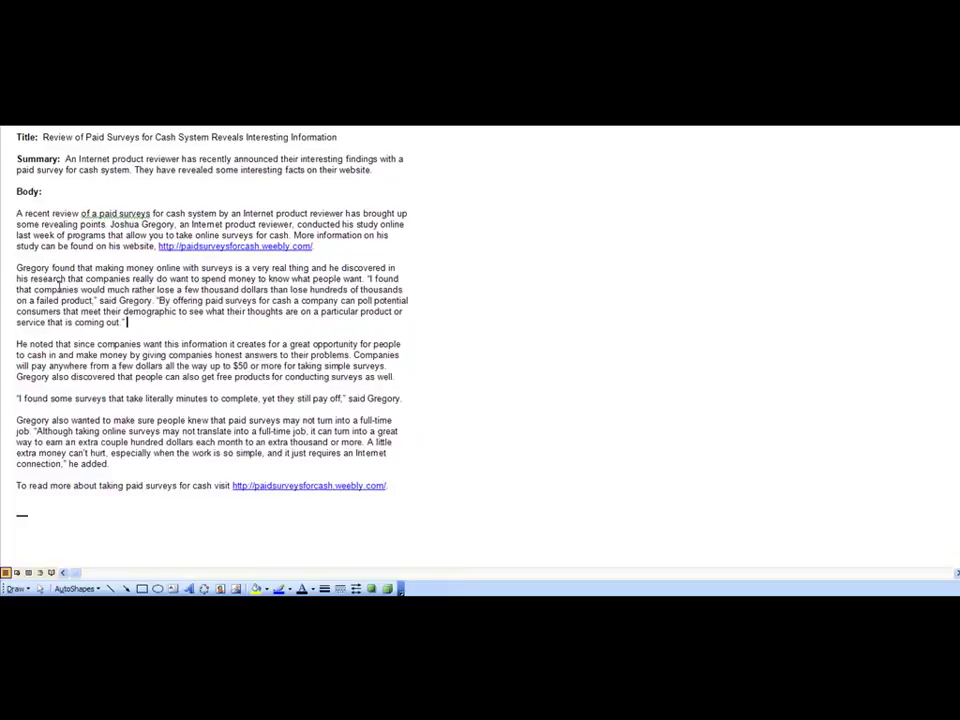
drag(16, 213, 333, 246)
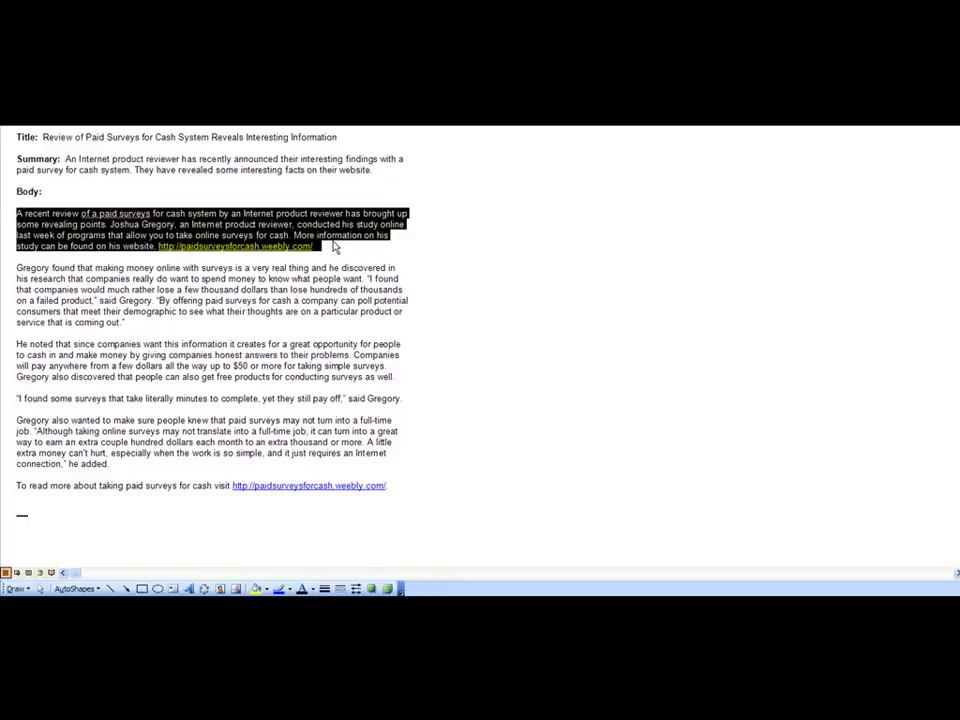
click(293, 235)
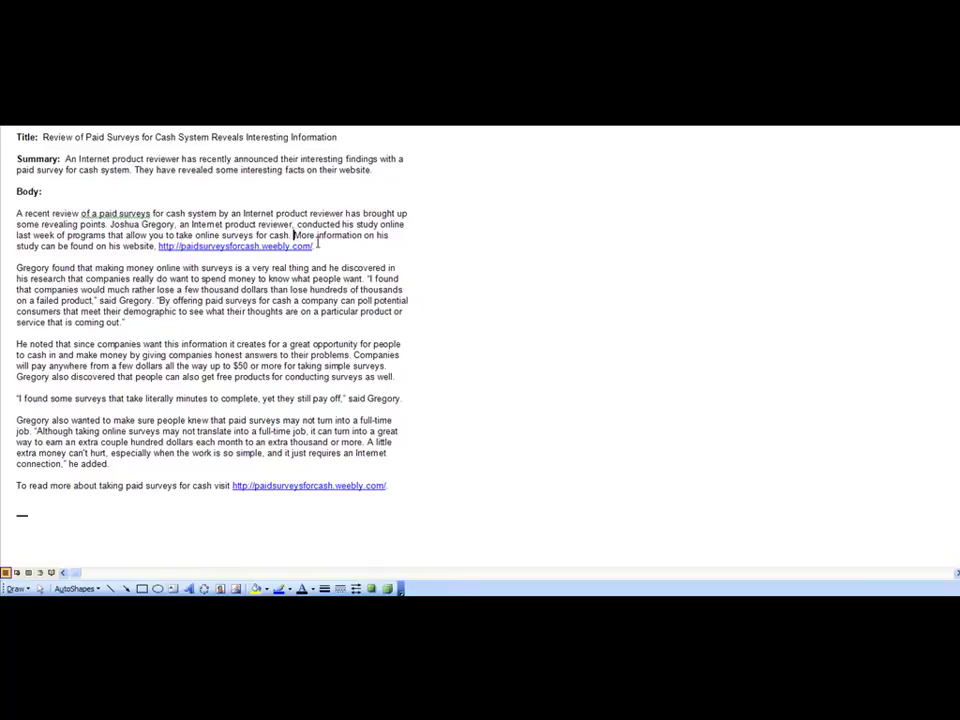
double_click(287, 245)
drag(166, 237, 347, 255)
click(345, 246)
drag(15, 268, 144, 322)
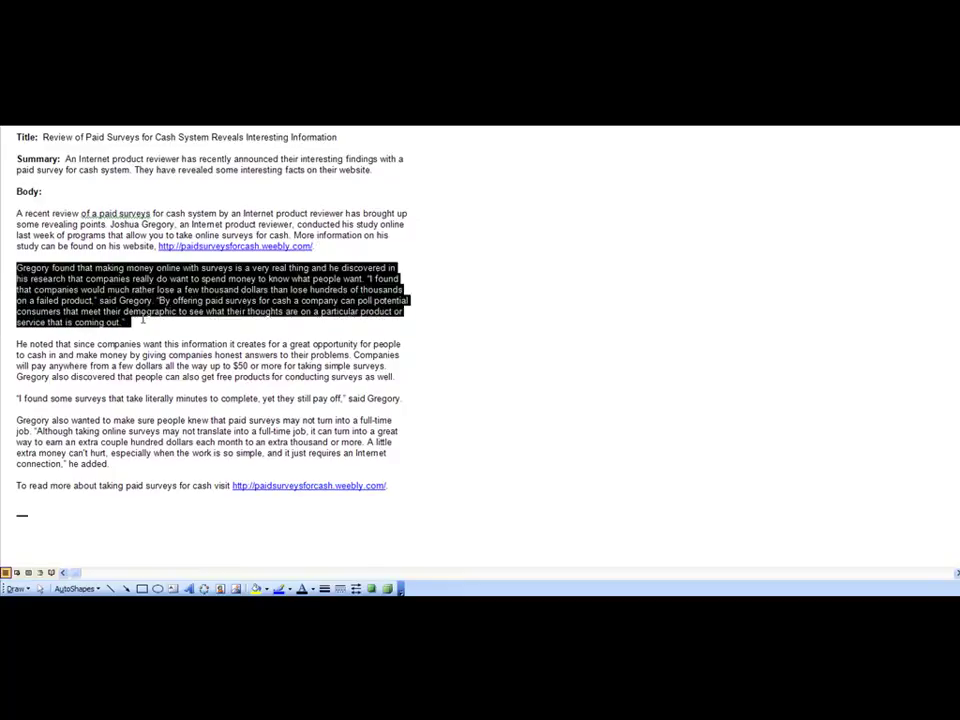
click(140, 321)
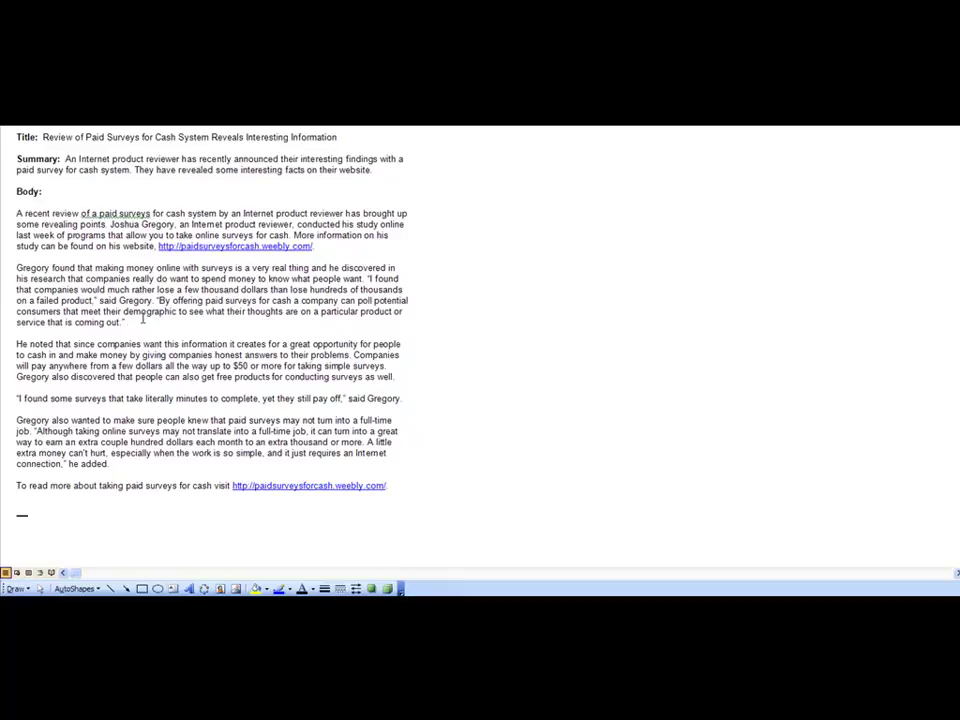
click(142, 317)
Step: Review the remaining body paragraphs of the finished release and its closing line with the website link
drag(17, 342, 383, 388)
click(421, 378)
drag(411, 485, 139, 317)
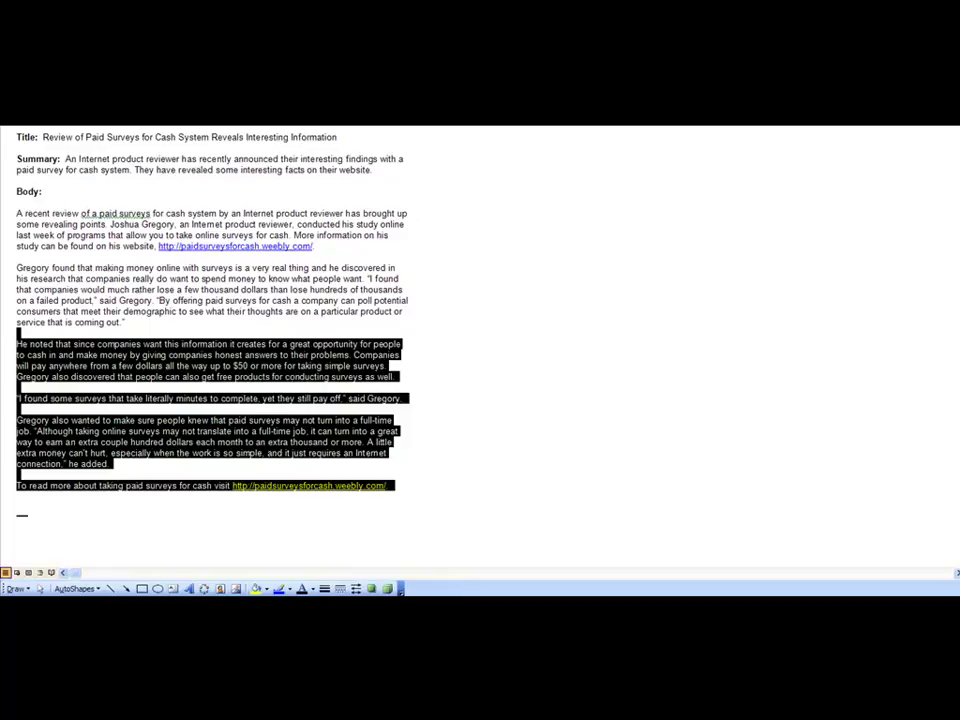
drag(253, 311, 125, 322)
click(126, 323)
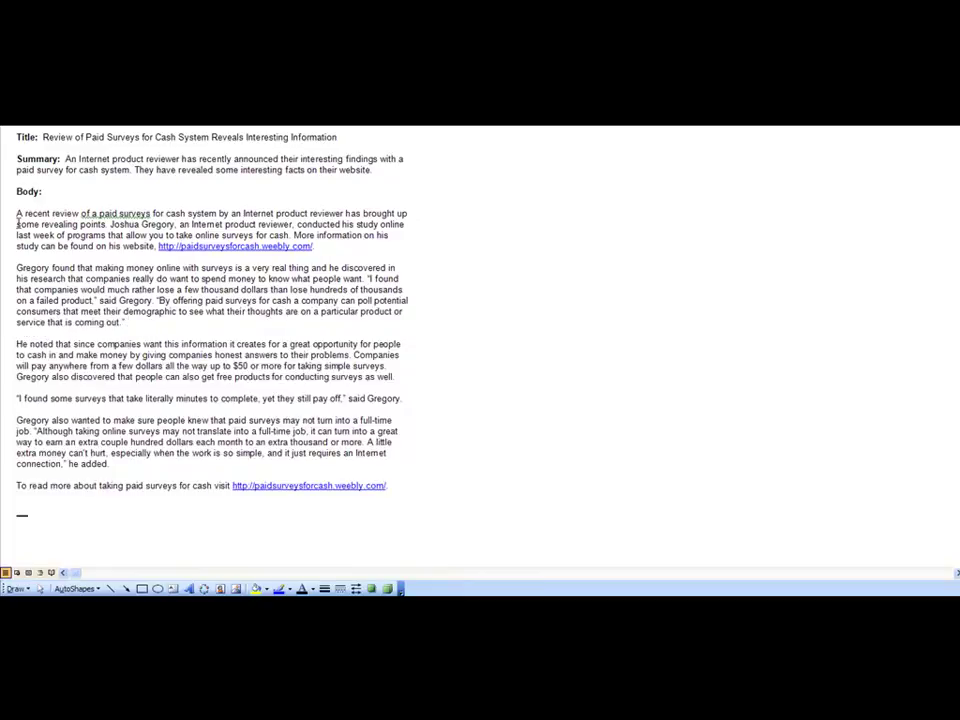
drag(17, 213, 402, 398)
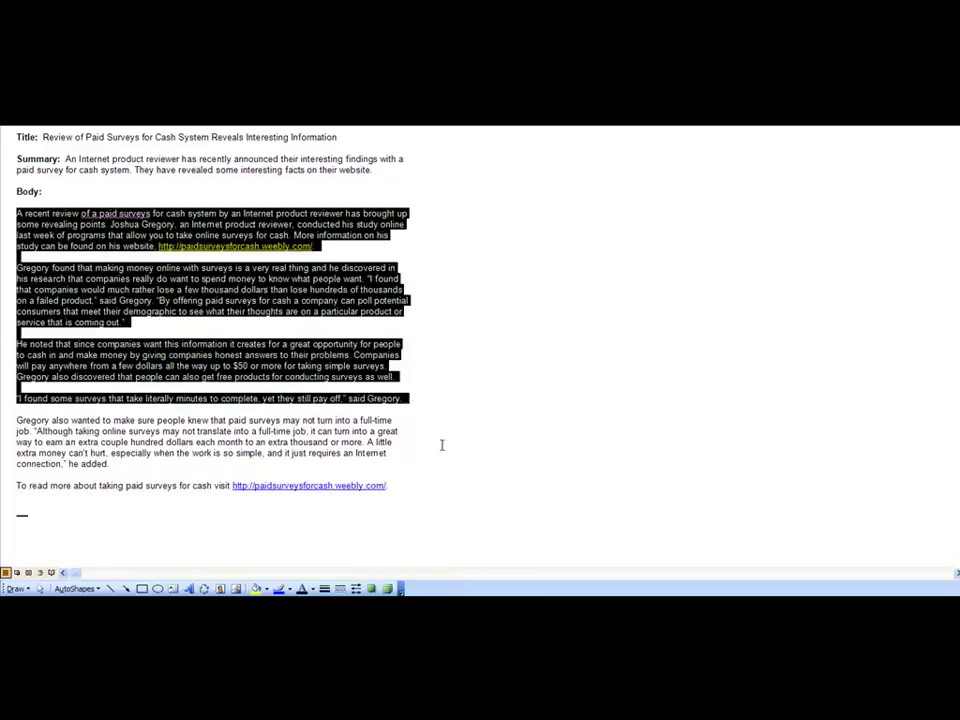
click(450, 448)
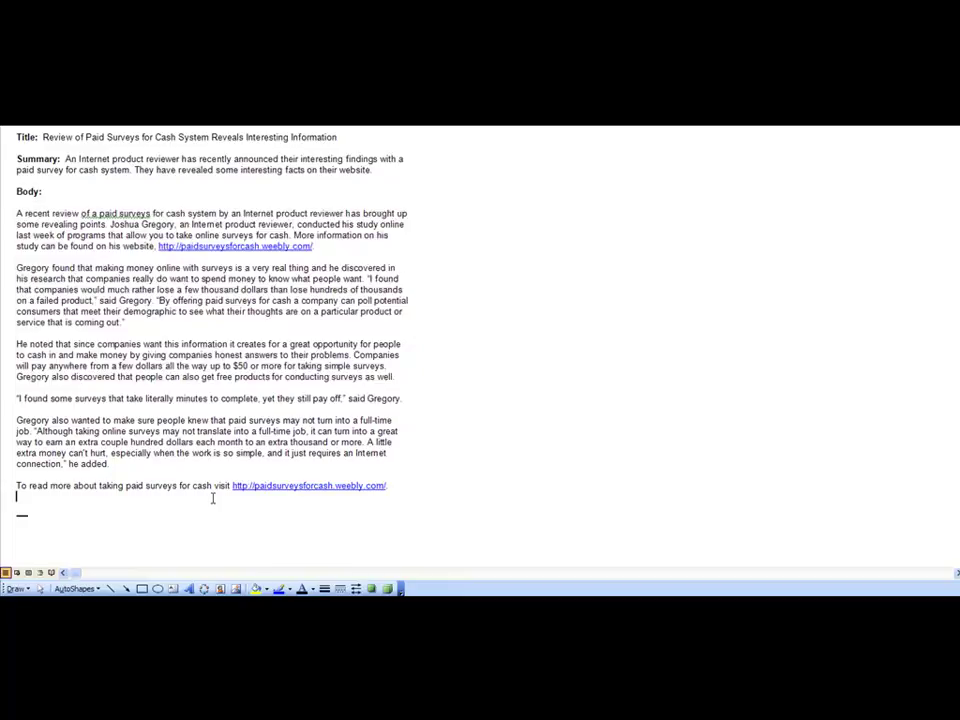
drag(212, 499, 18, 474)
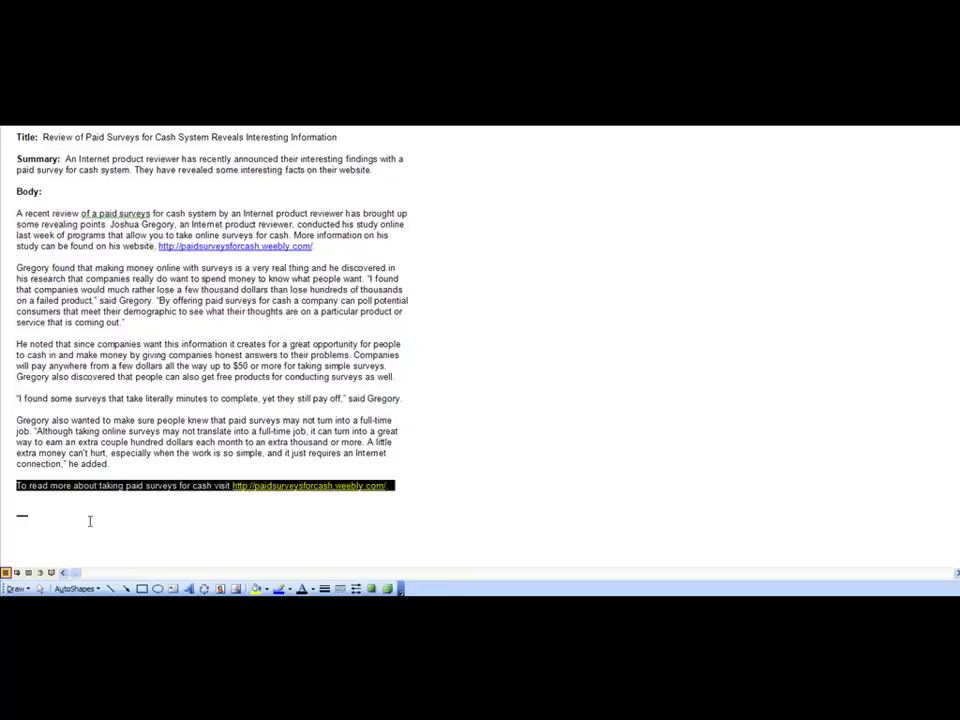
Step: Add the line "Keywords: paid surveys, make money online, work from home, internet business, online surveys" below the closing website line
click(77, 510)
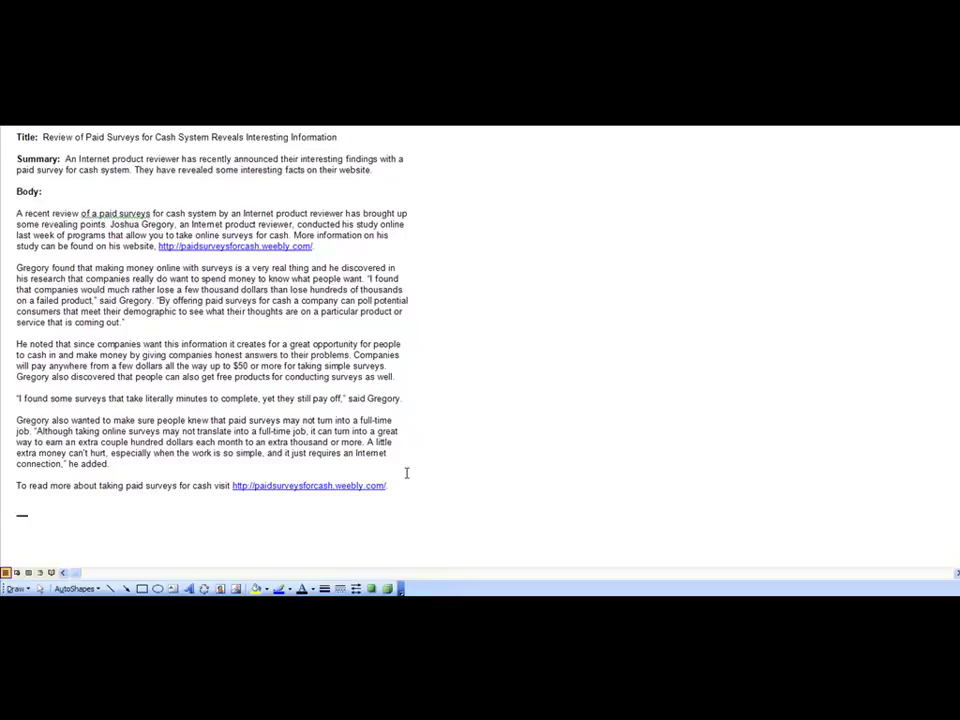
text(Keywords: paid surveys)
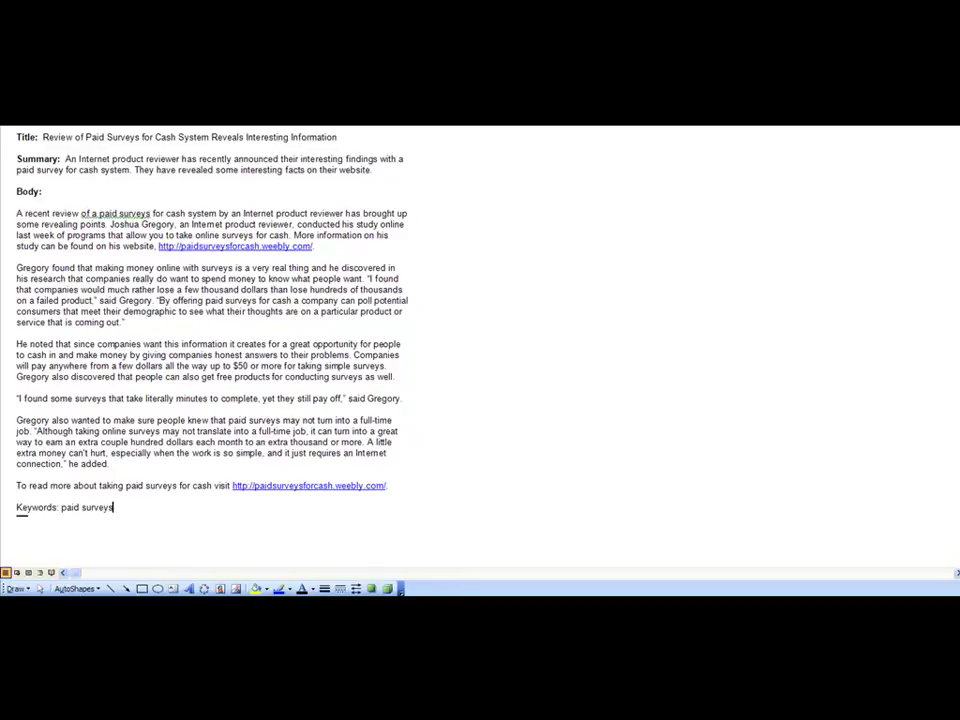
text(,)
text(make money online, work from home, int)
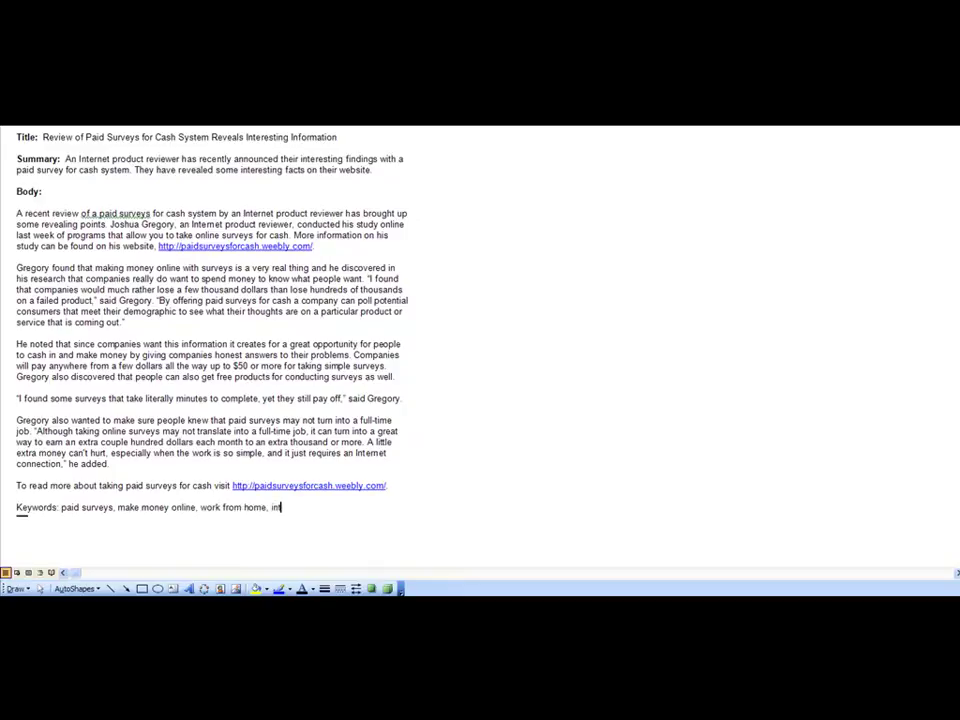
text(ernet business,)
key(BackSpace)
key(BackSpace)
text(, online surveys,)
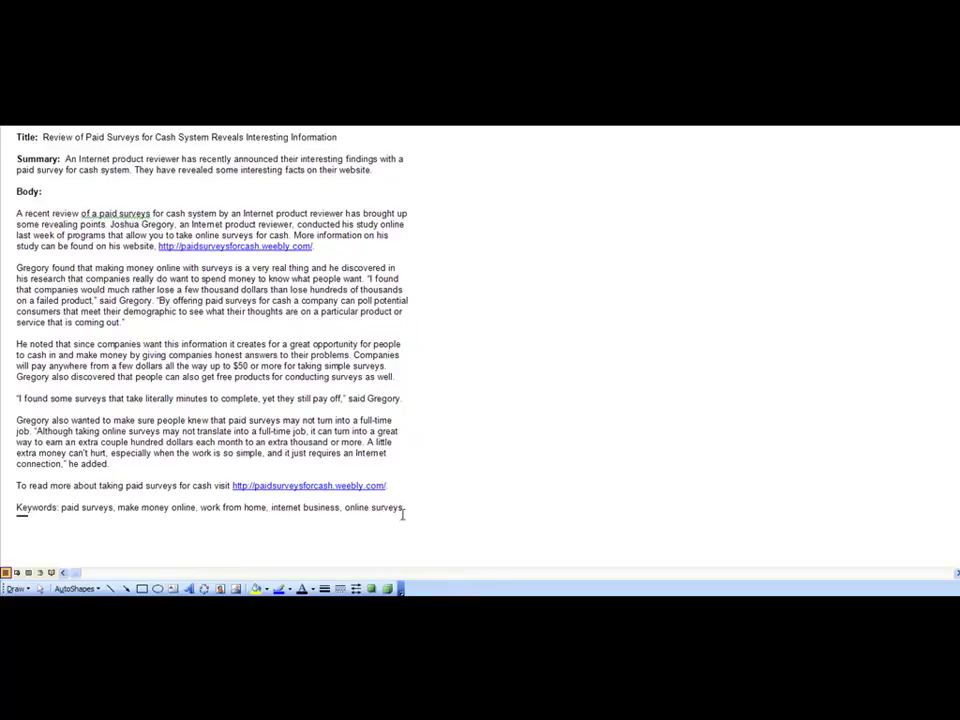
Step: Make the "Keywords:" label bold, leaving the keyword list in regular type
drag(402, 508, 32, 506)
click(40, 512)
double_click(18, 508)
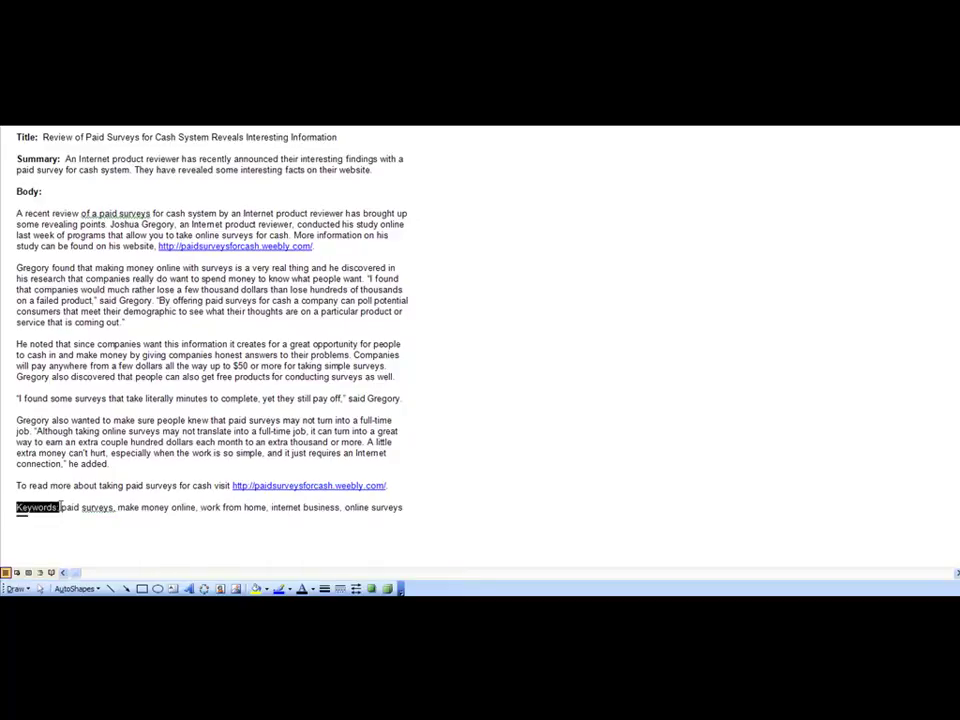
key(ctrl+b)
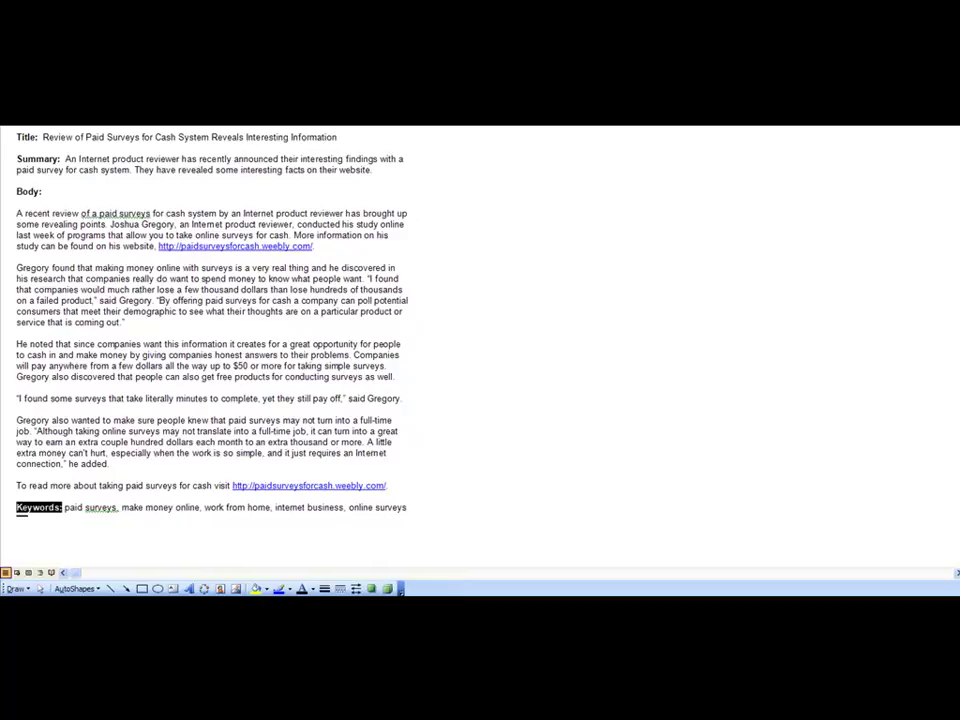
key(Right)
text(:)
click(416, 507)
key(F10)
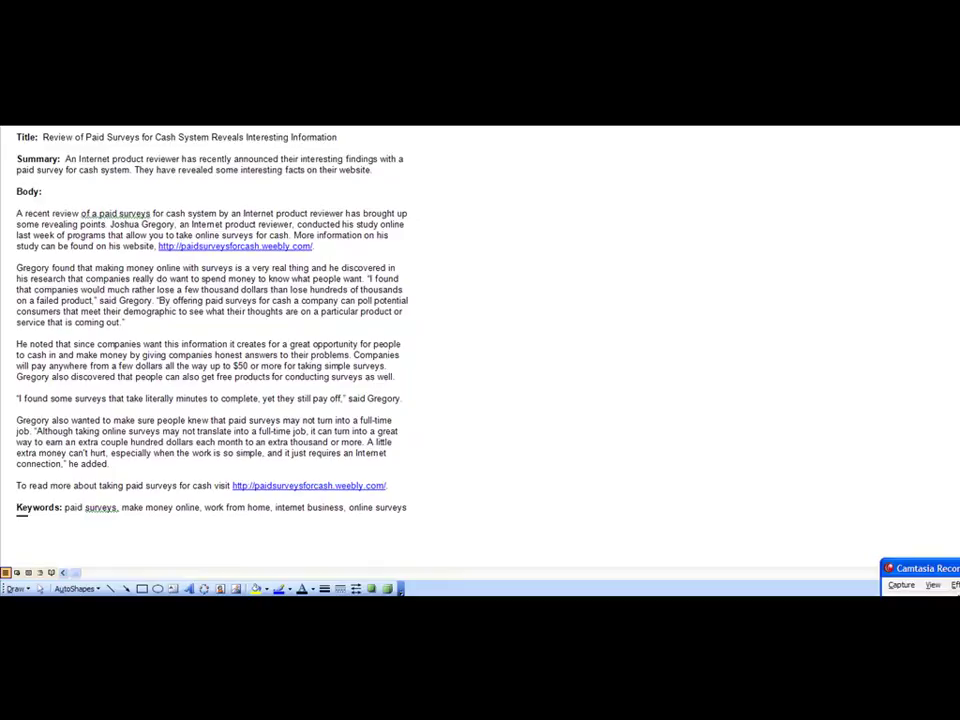